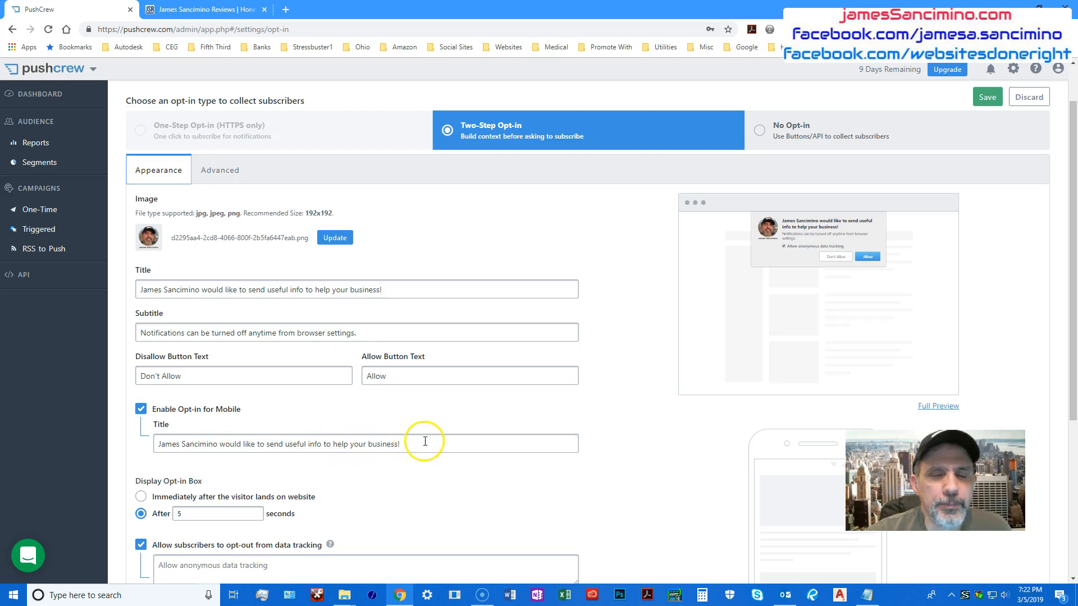
Preview the two-step opt-in box at full size and compare it with the prompt on the live review site.
click(943, 407)
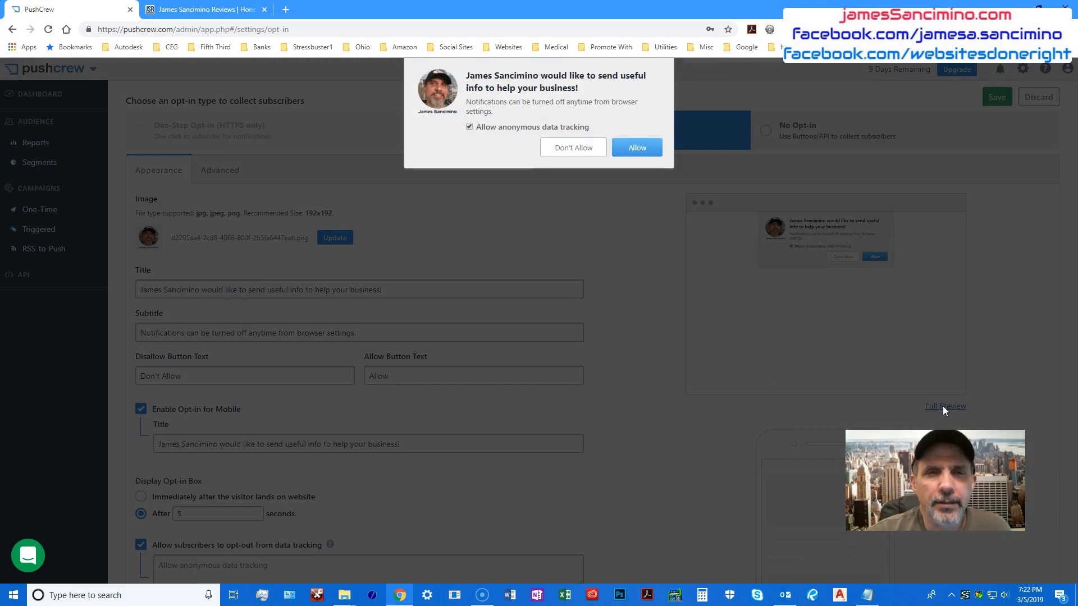
click(942, 406)
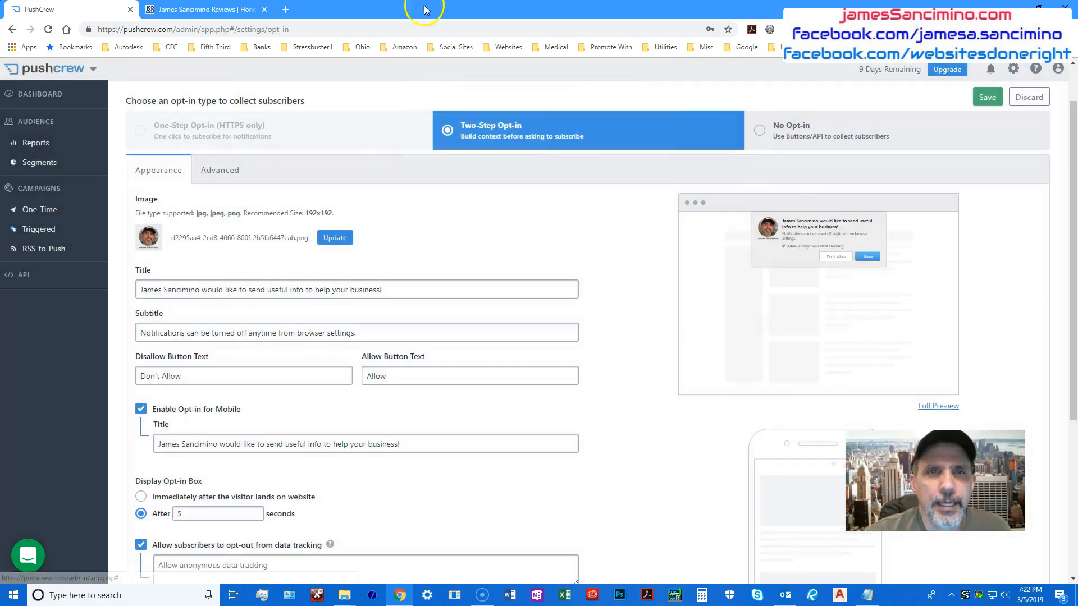
click(226, 12)
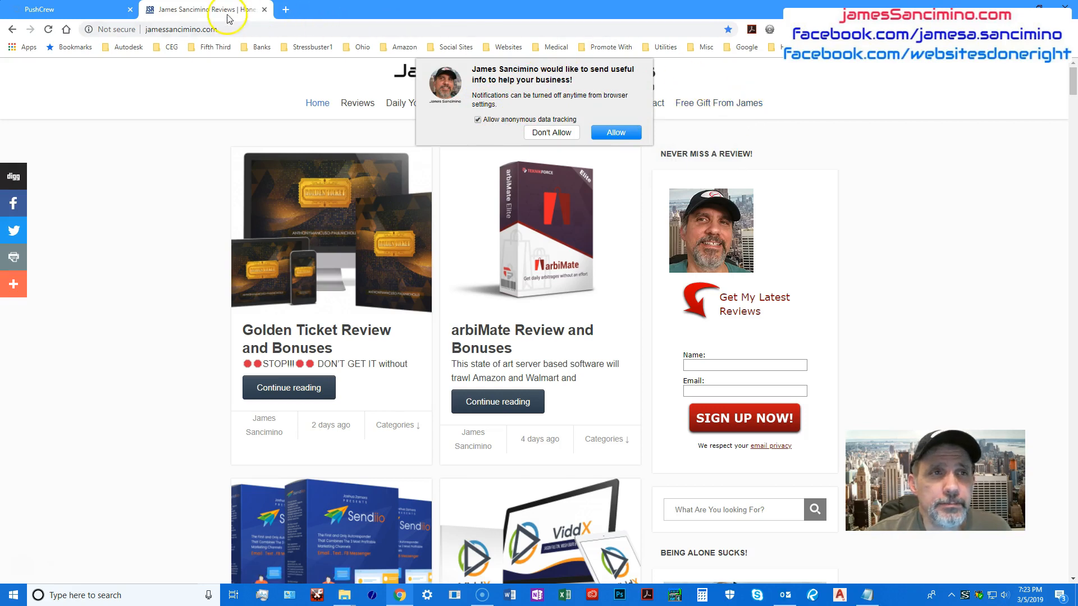
click(79, 10)
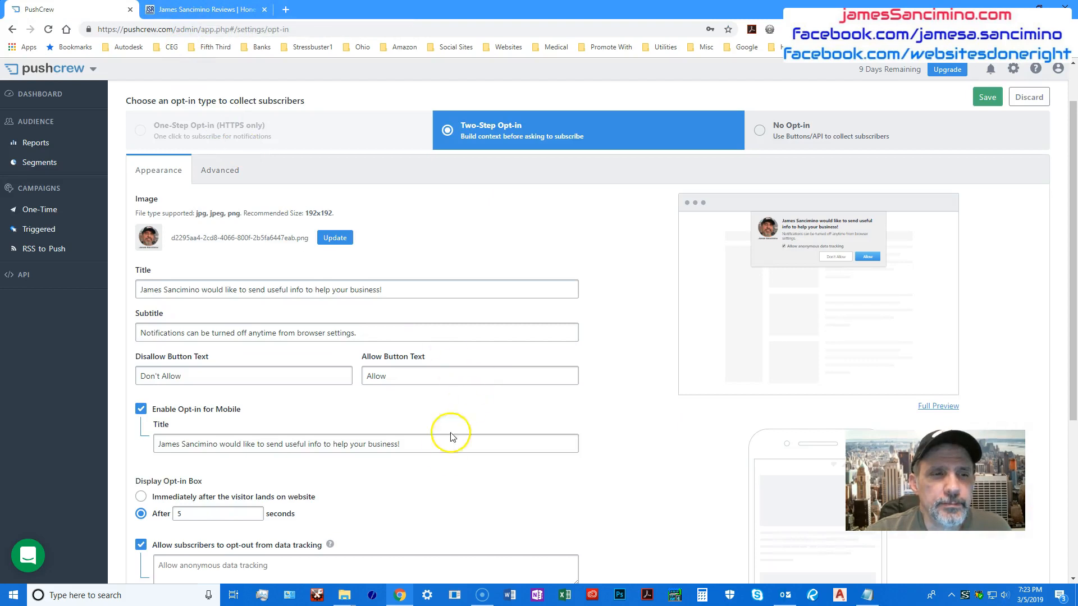
Review the opt-in box's display timing, data-tracking options and mobile preview, checking the prompt on the live site as well.
scroll(337, 455, down, 2)
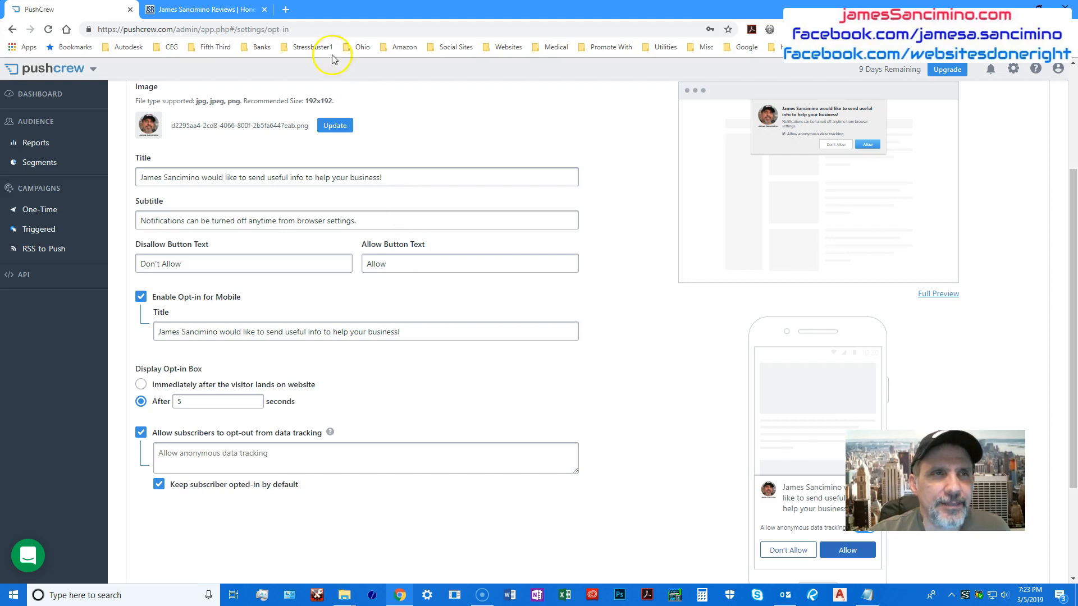
click(218, 8)
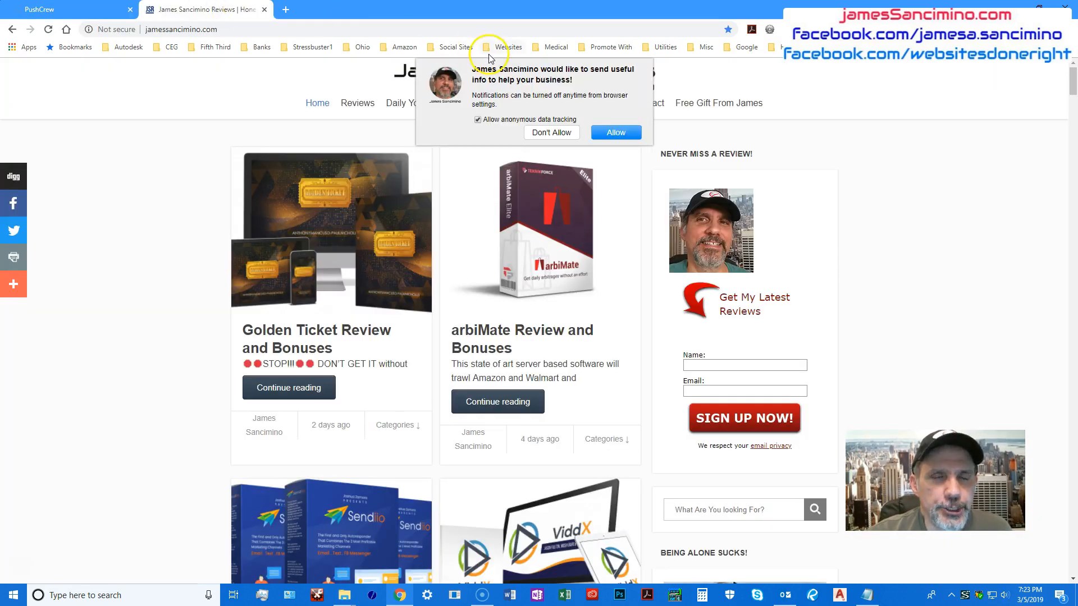
click(93, 9)
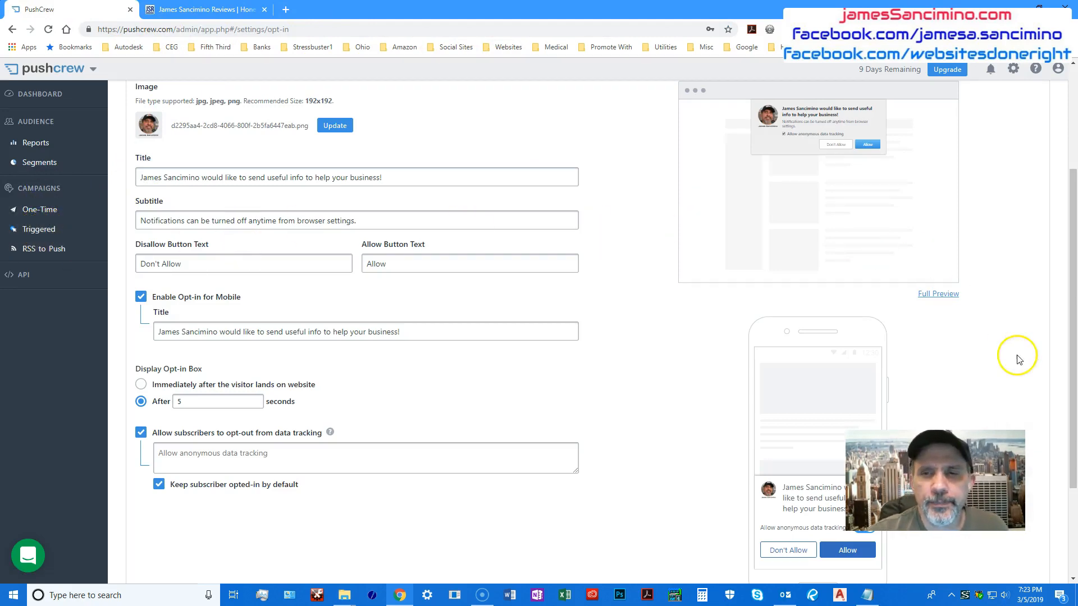
scroll(1020, 357, down, 3)
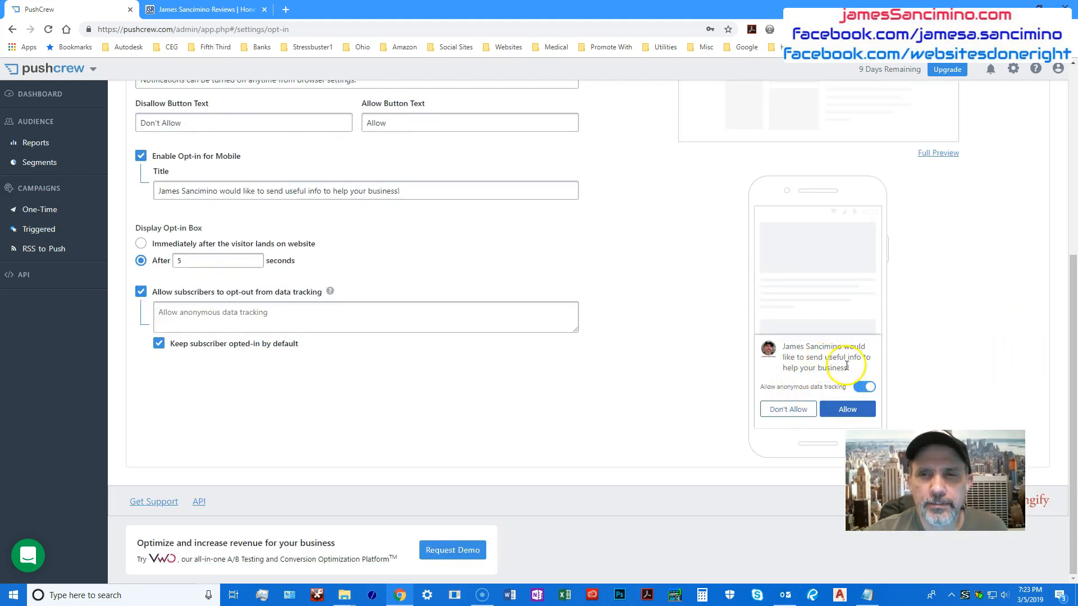
scroll(831, 367, up, 4)
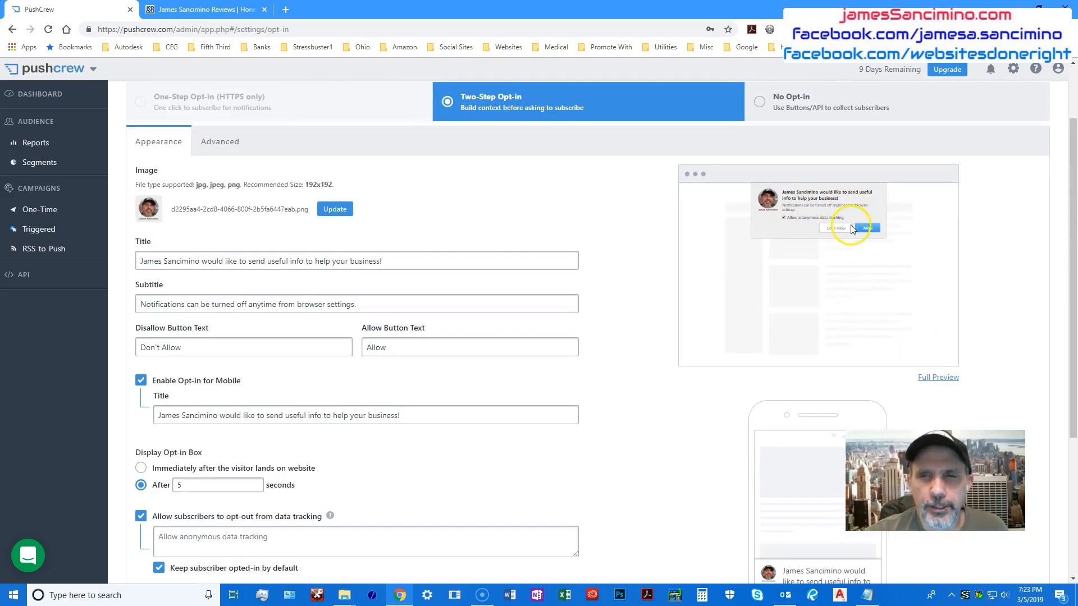
Show the advanced two-step opt-in settings and preview the Get Notifications chicklet at full size.
click(227, 143)
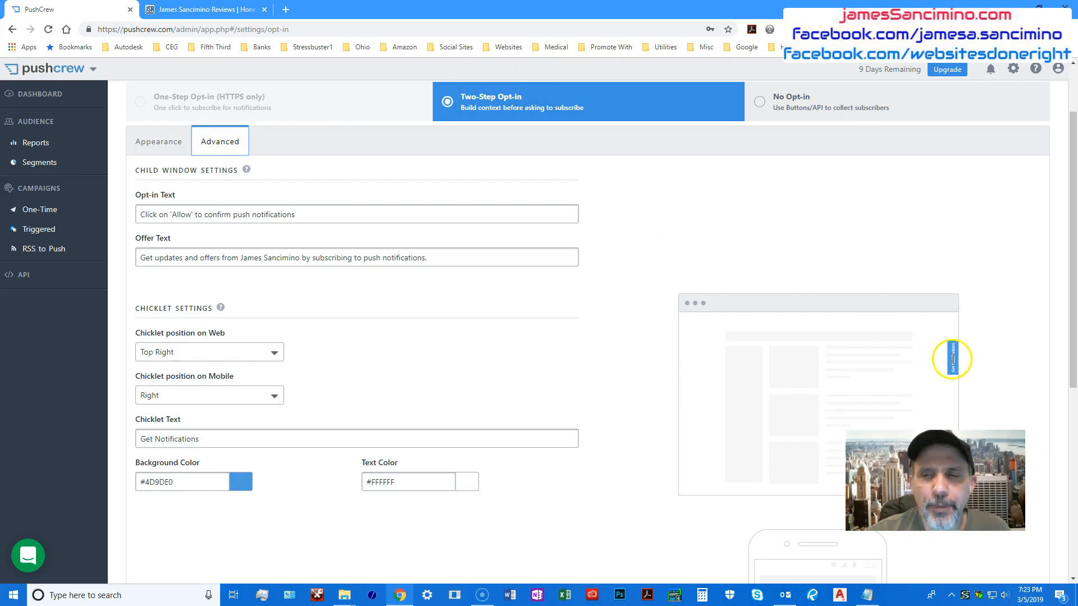
scroll(988, 373, down, 3)
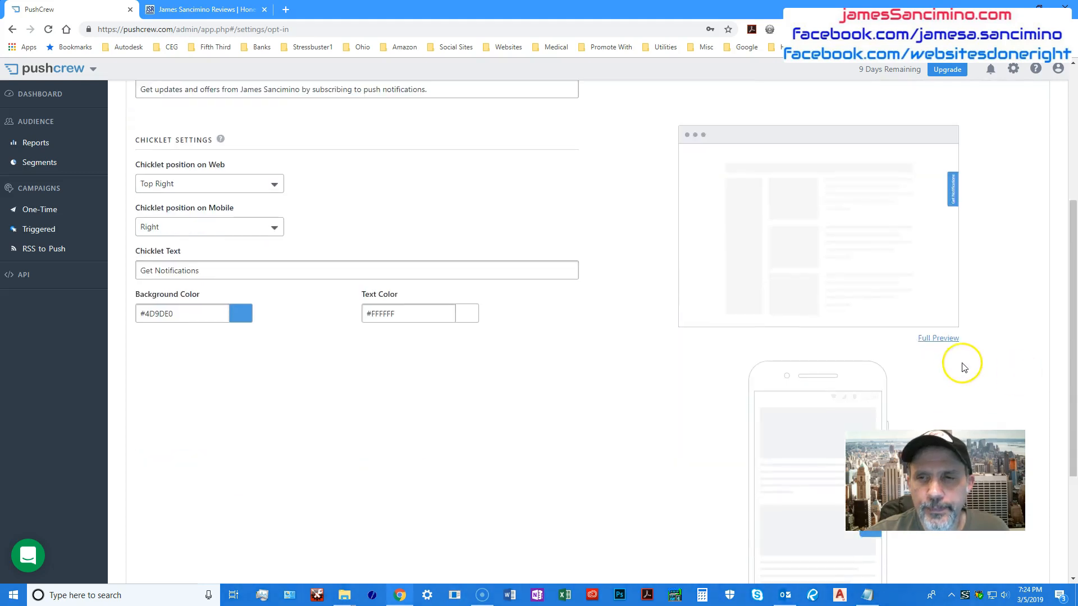
click(944, 340)
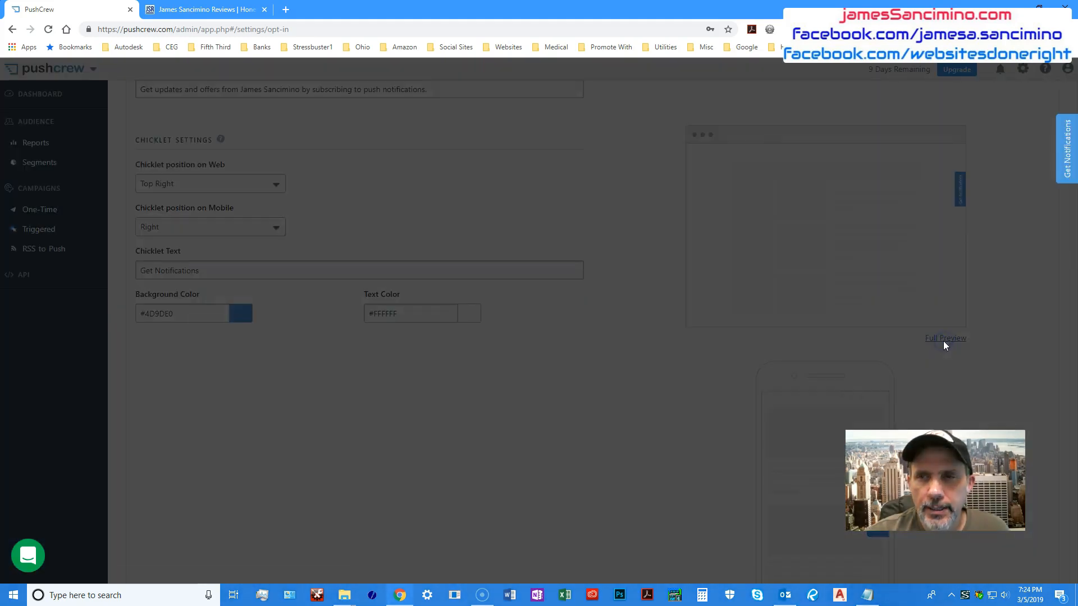
click(943, 341)
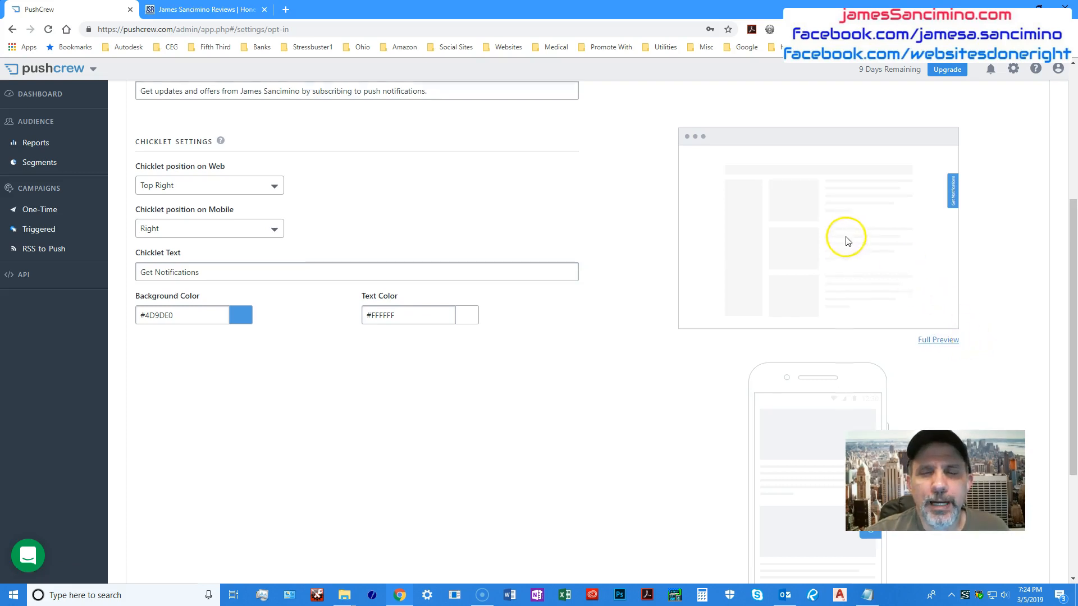
scroll(848, 238, up, 3)
scroll(848, 241, up, 1)
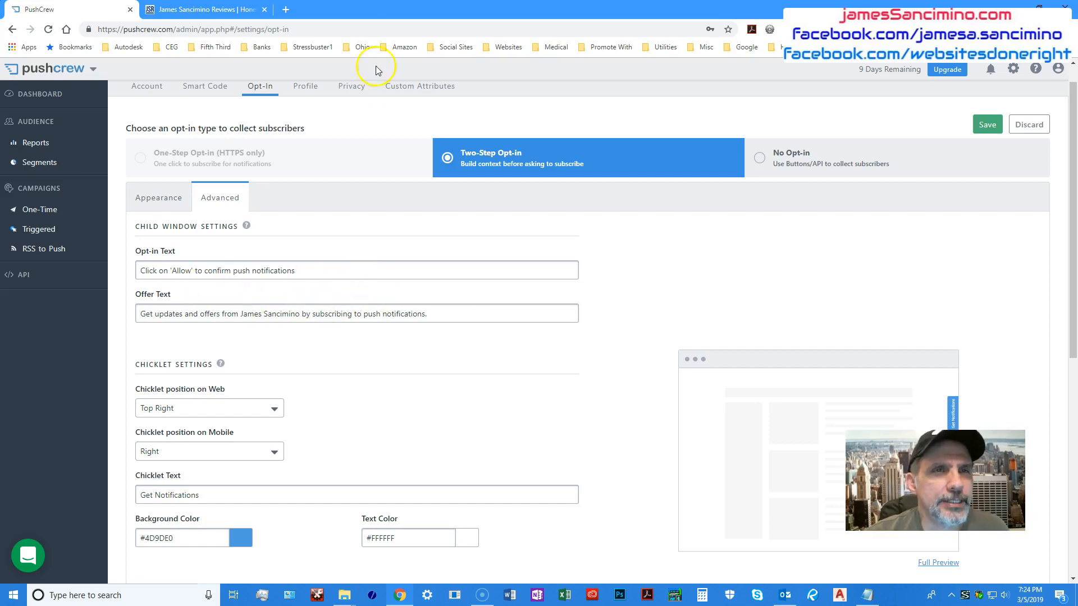
Subscribe to push notifications on the live review site, allowing both the opt-in box and the browser's notification request.
click(216, 9)
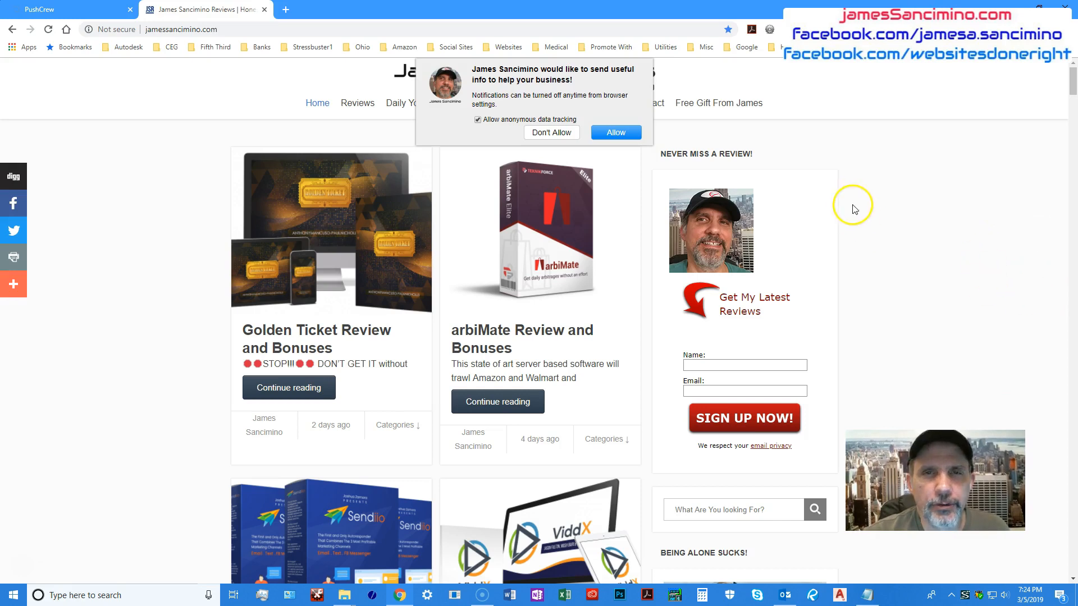
click(74, 8)
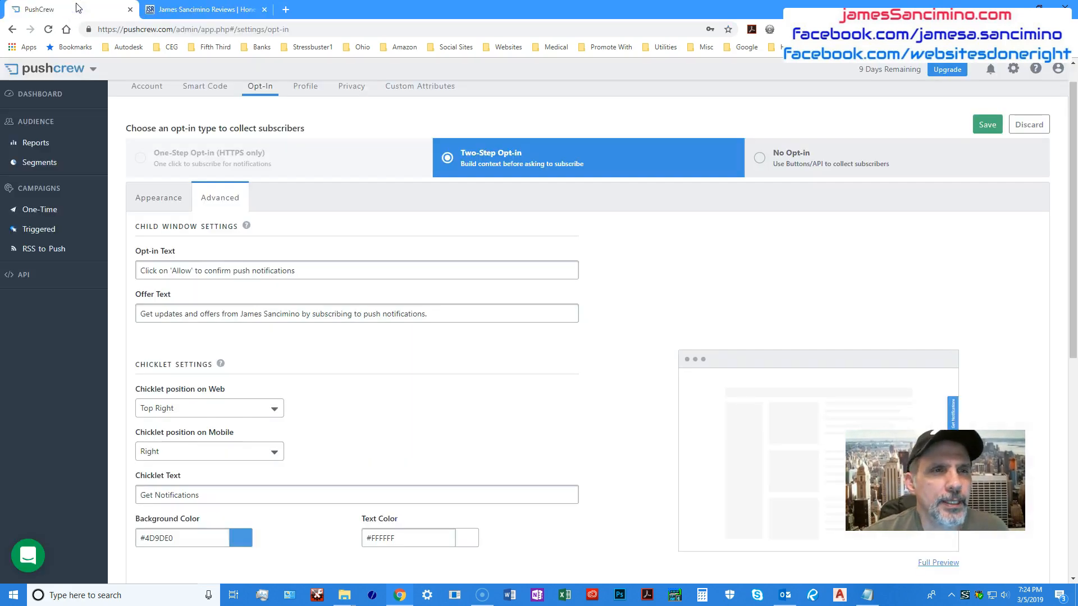
click(171, 10)
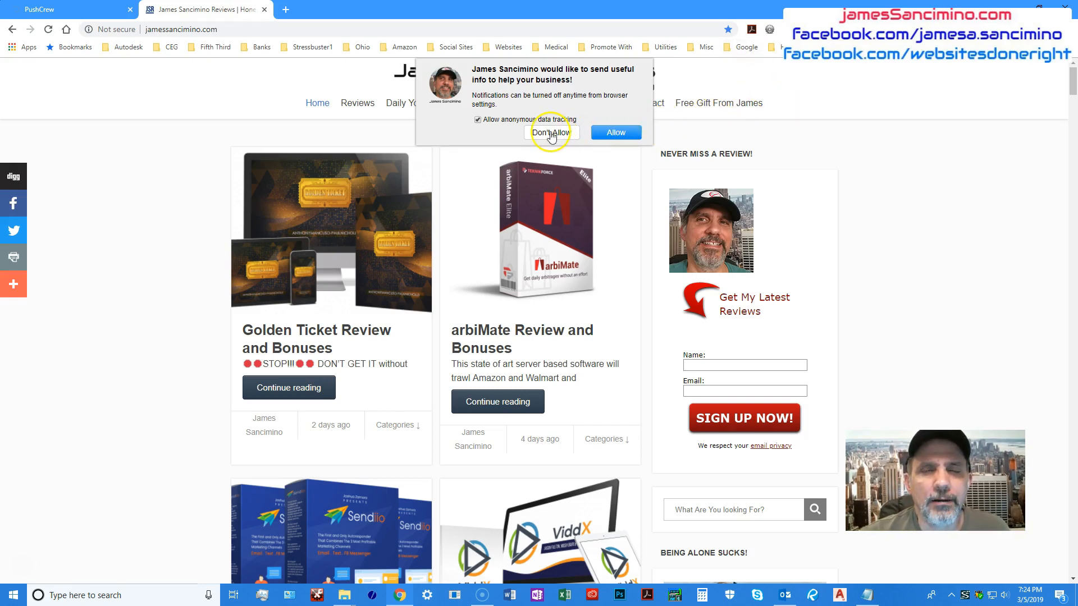
click(616, 135)
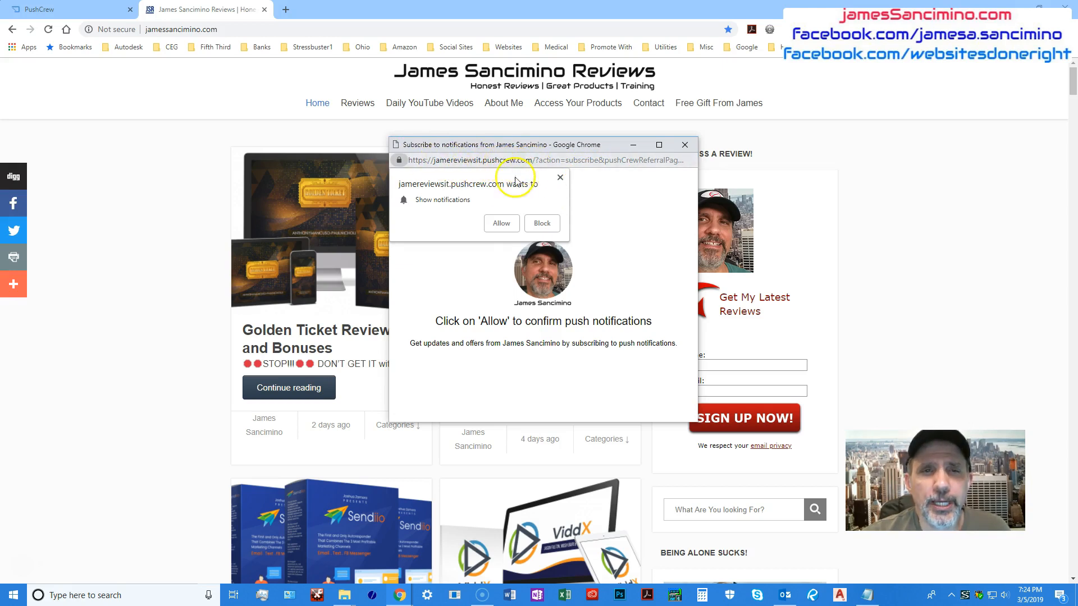
click(502, 226)
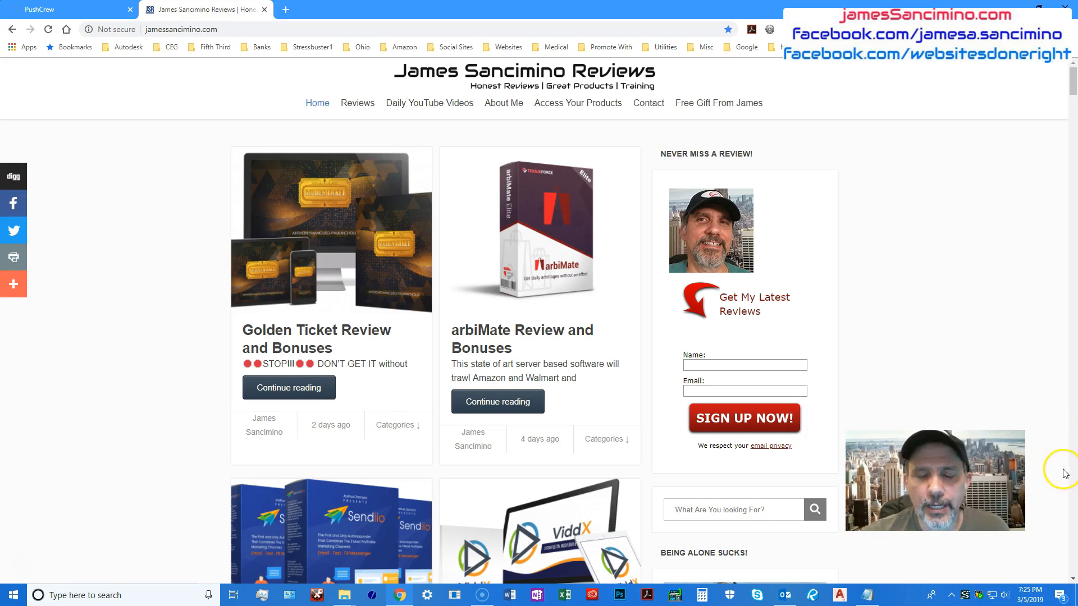
click(944, 382)
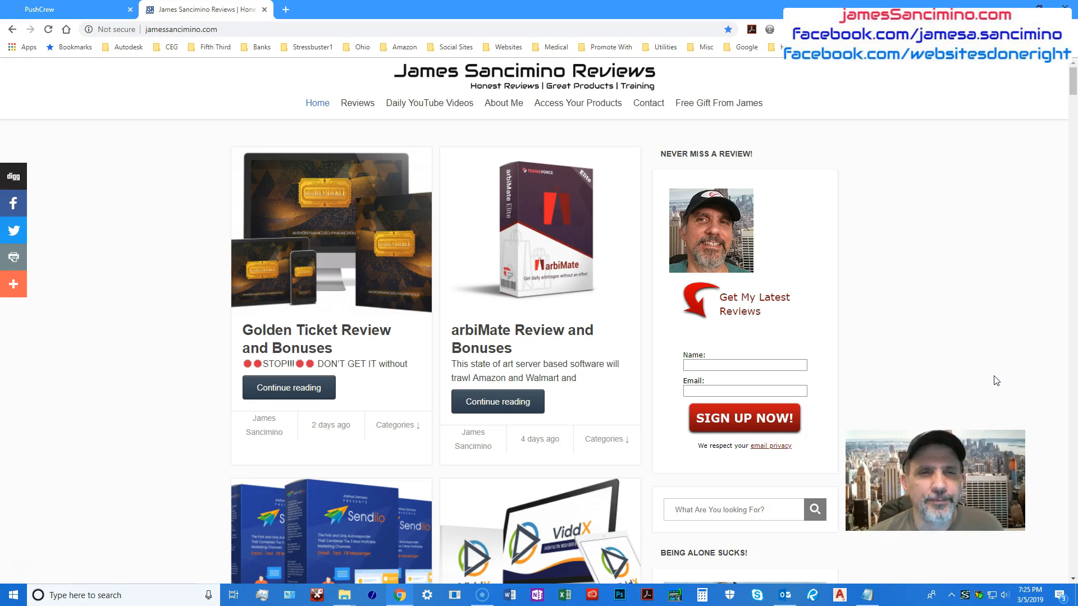
Review PushCrew's smart code settings, including the browser configuration and the available plugins and integrations.
click(67, 10)
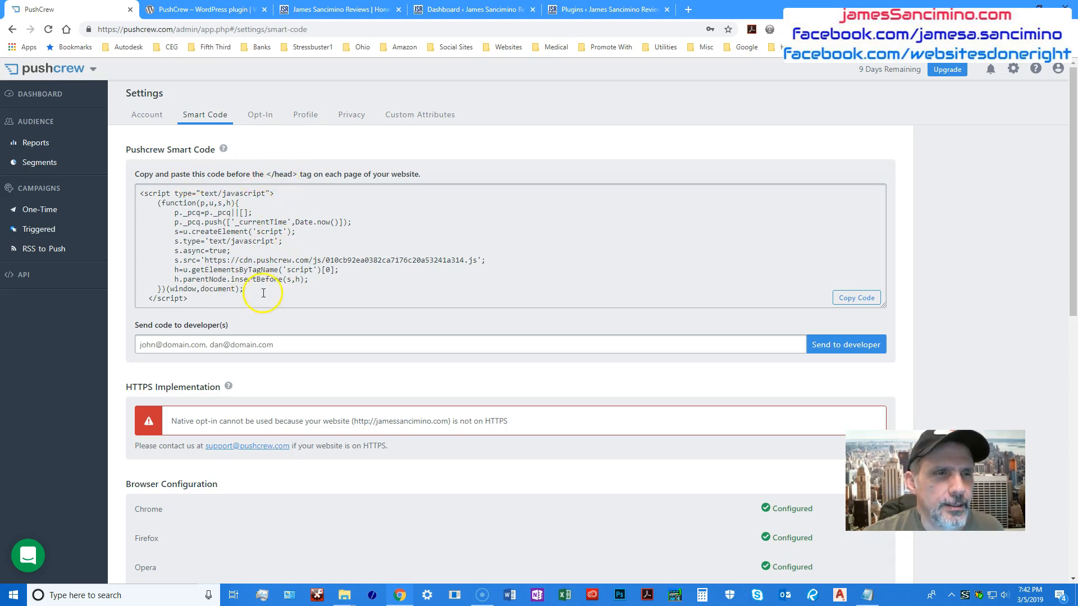
scroll(264, 297, down, 3)
scroll(261, 296, down, 4)
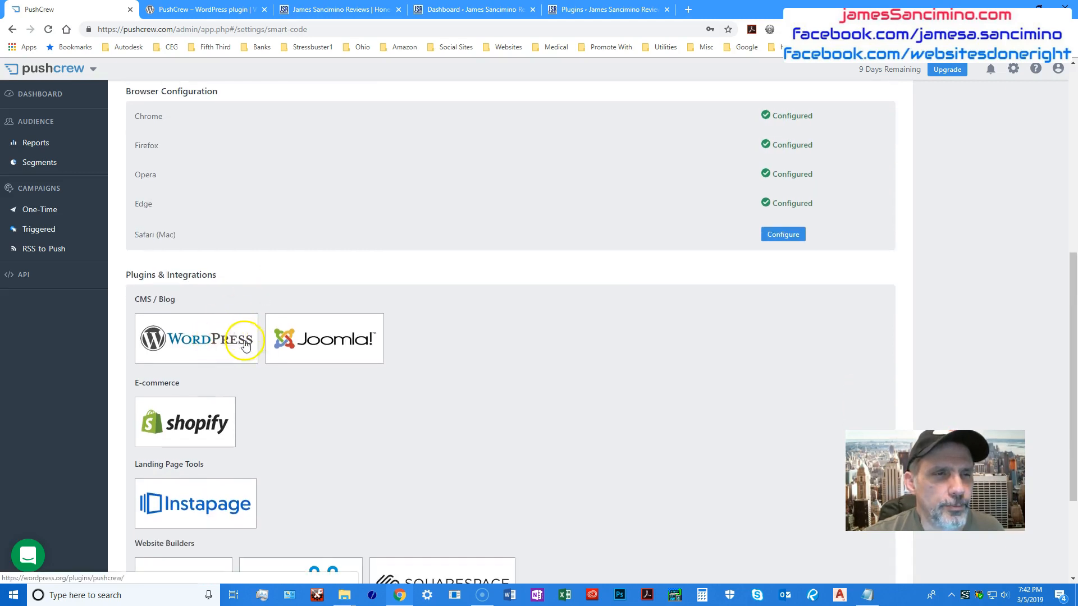
scroll(228, 345, down, 3)
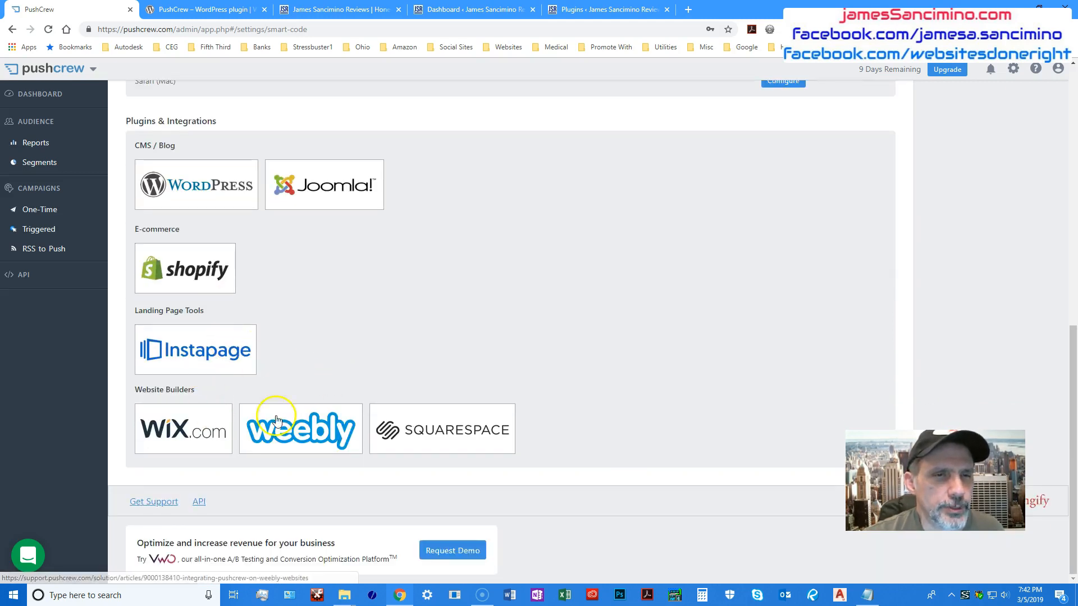
scroll(221, 180, up, 2)
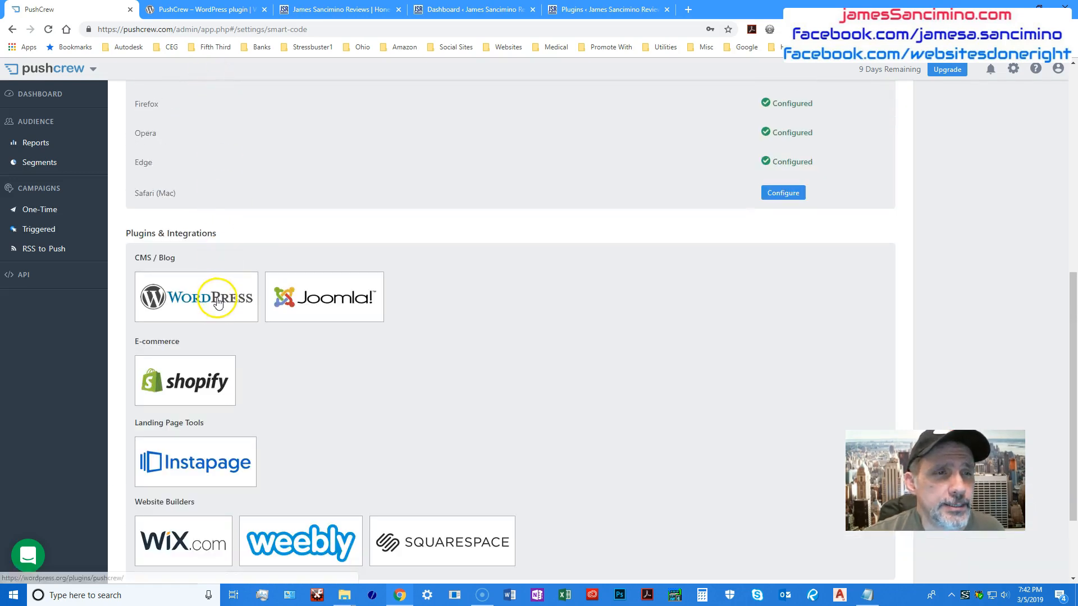
Try to download the PushCrew plugin package pushcrew.1.2.zip from its WordPress.org page.
click(209, 19)
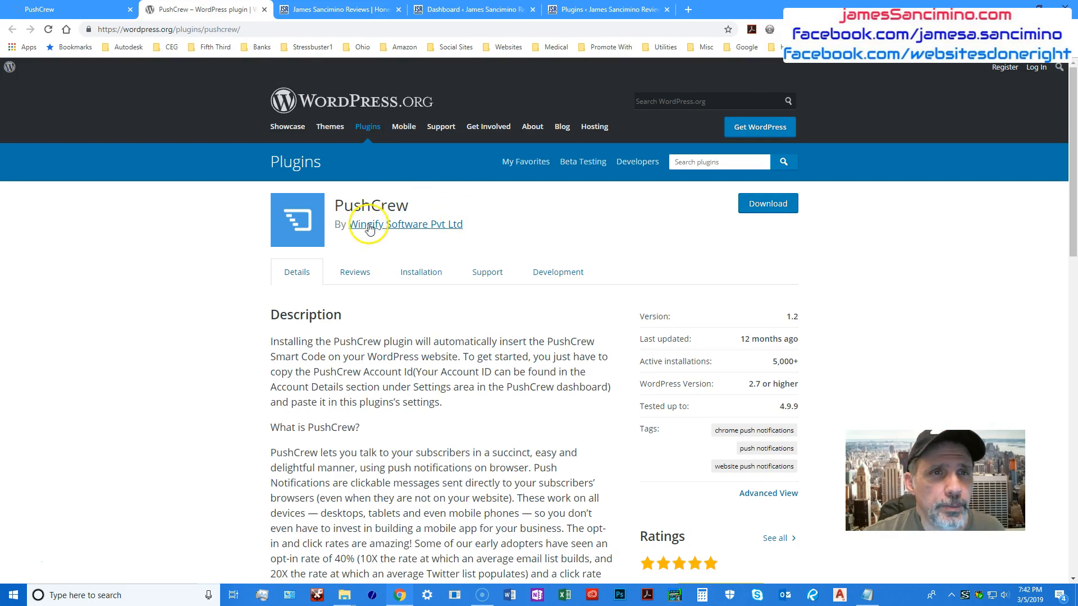
click(767, 203)
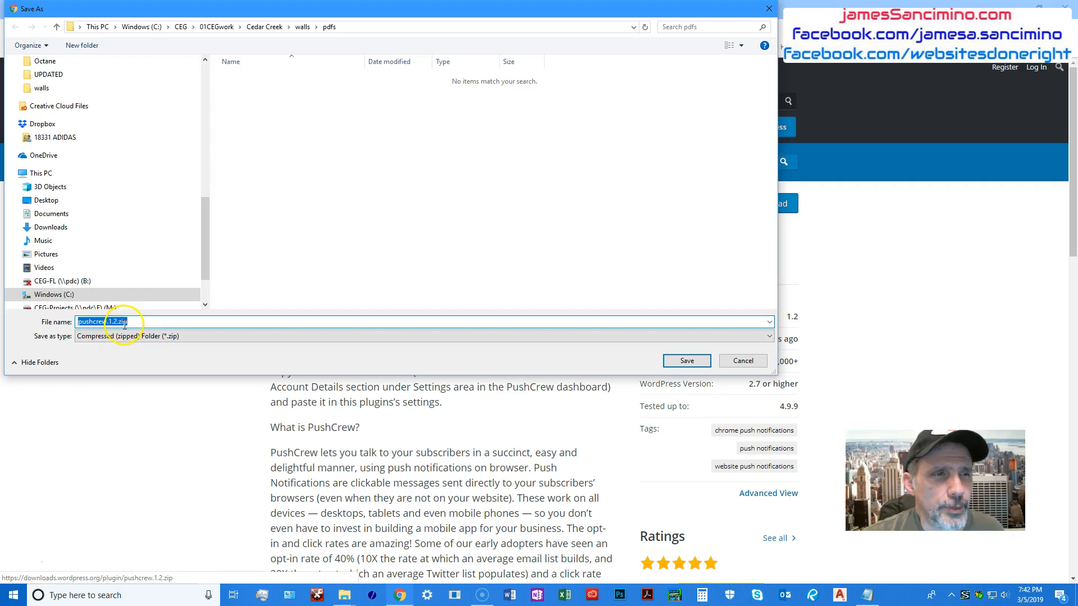
click(747, 363)
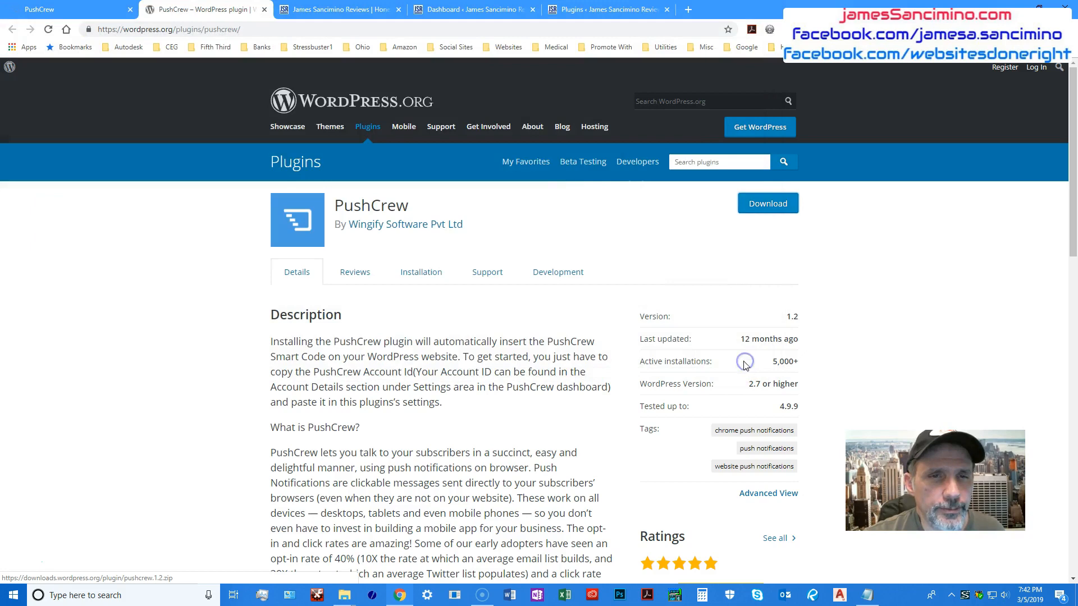
Open the PushCrew plugin's settings page in the review site's WordPress admin.
click(347, 11)
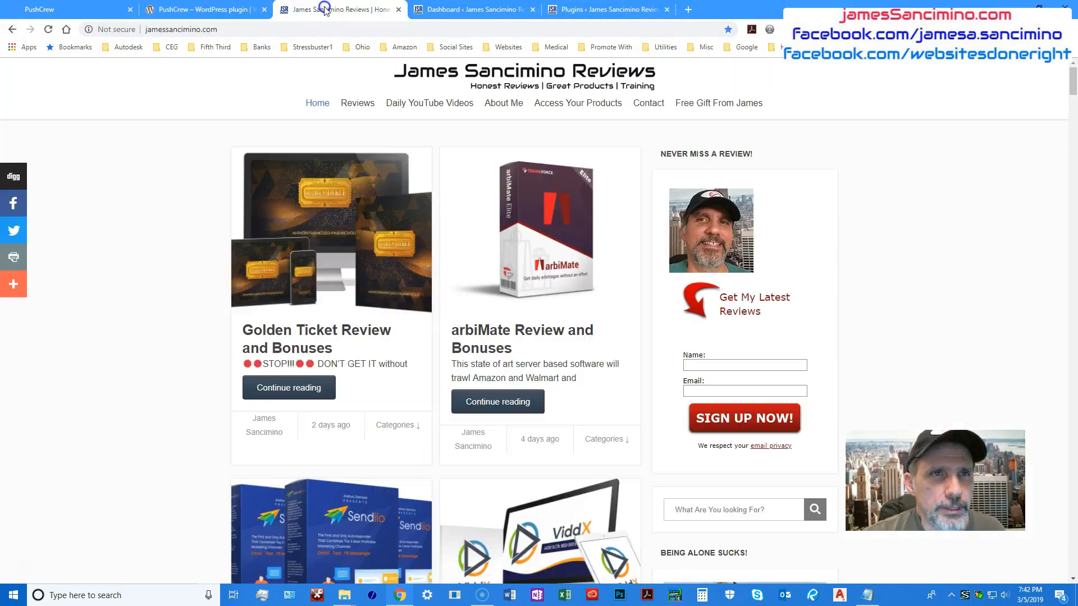
click(461, 10)
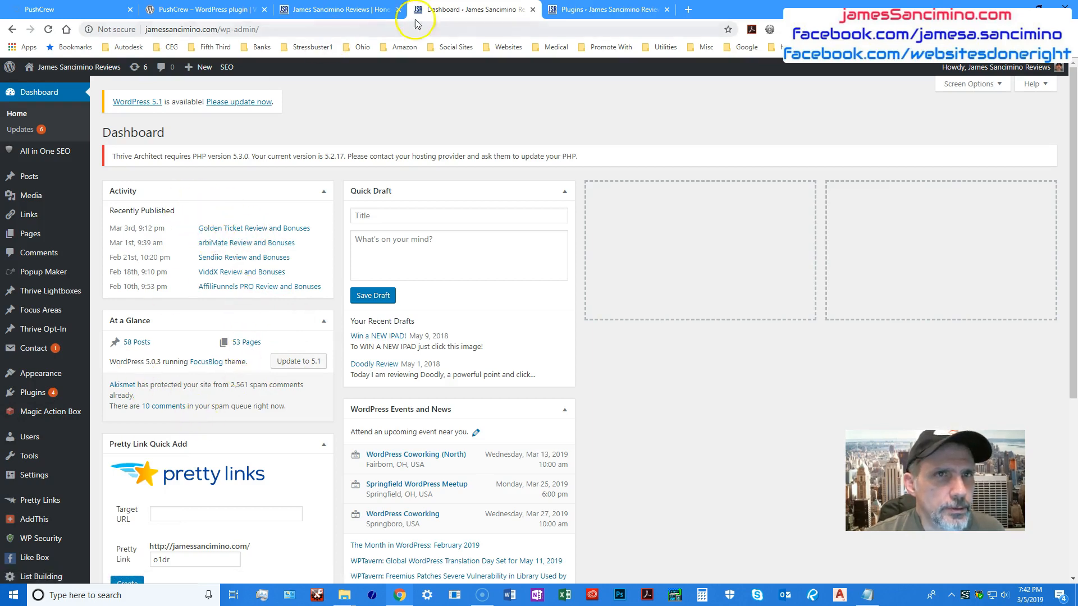
click(559, 10)
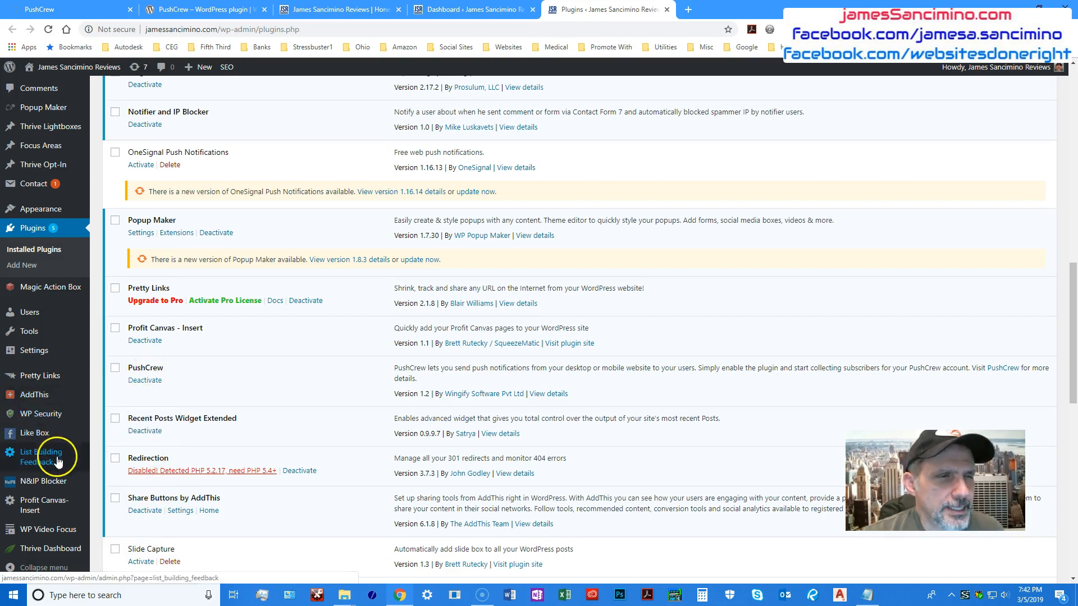
mouse_move(40, 351)
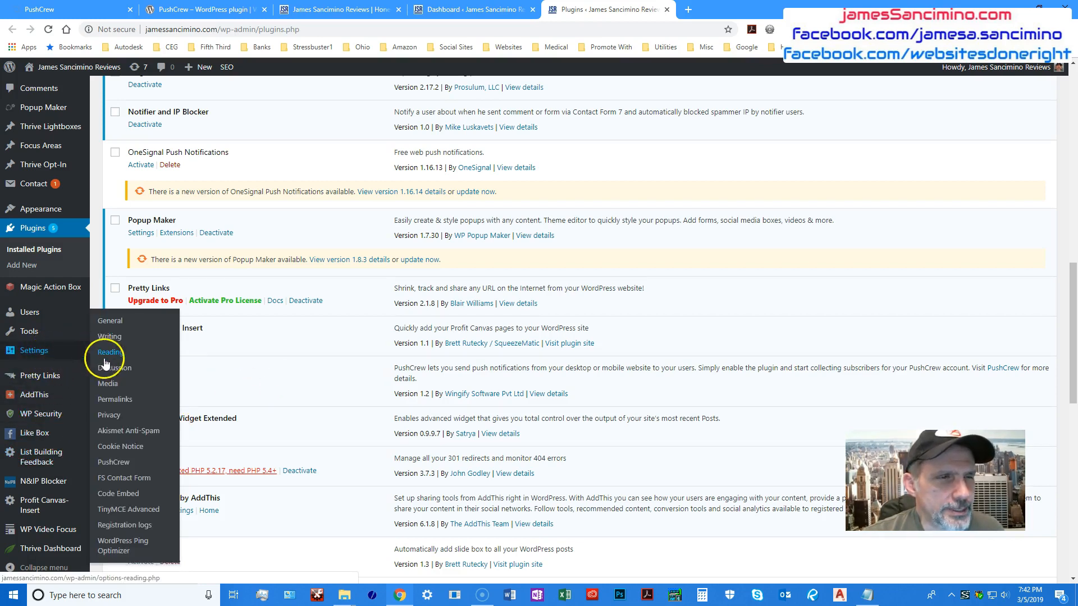
click(119, 464)
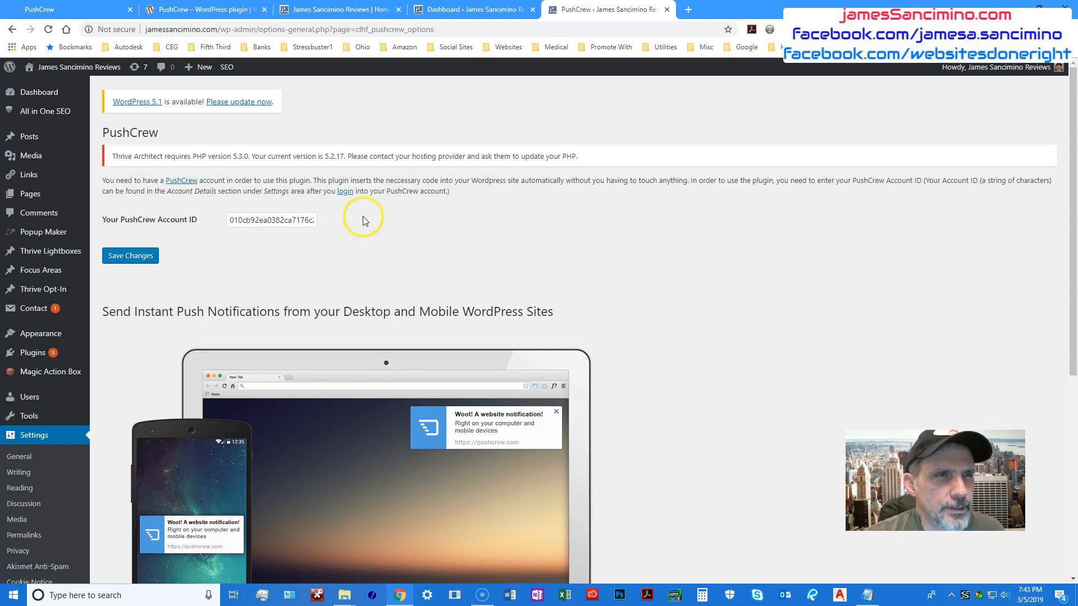
Examine the plugin's settings page, including the account ID field and the push notification description.
scroll(426, 247, down, 3)
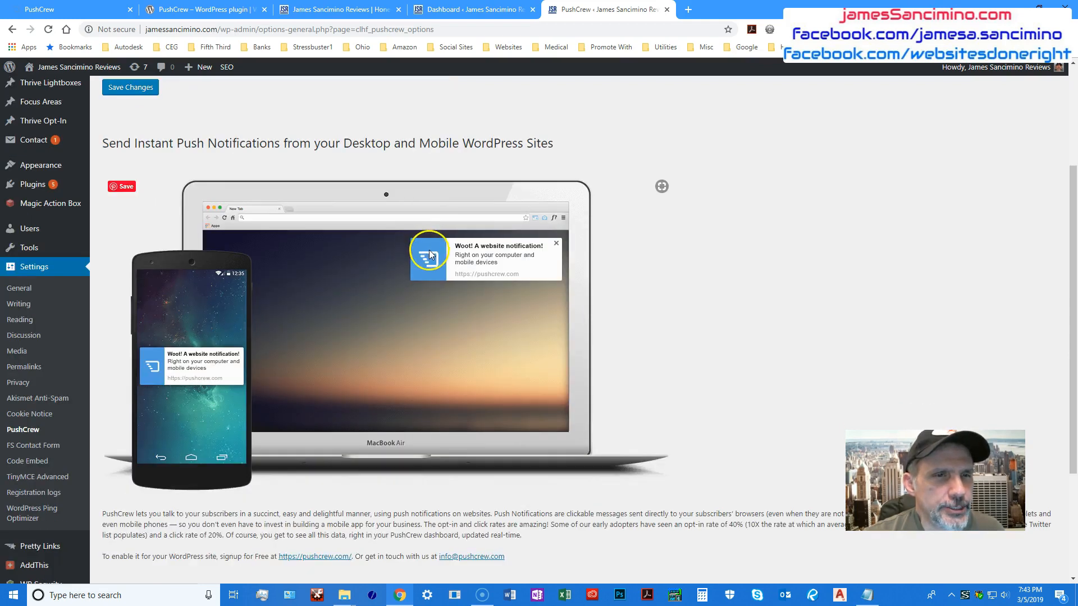
scroll(429, 254, down, 2)
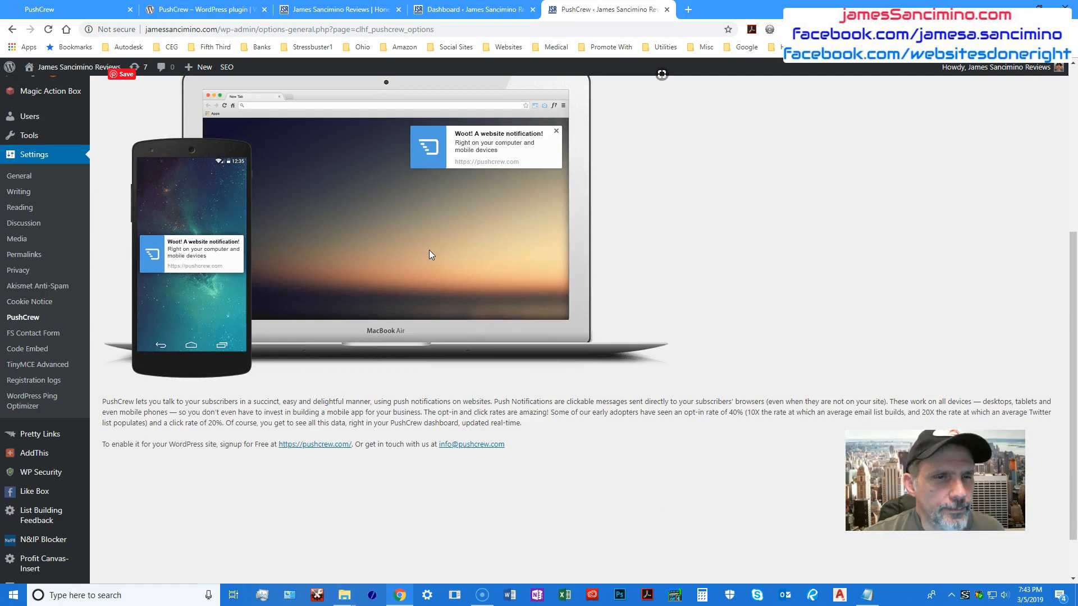
scroll(429, 255, down, 1)
scroll(429, 255, up, 5)
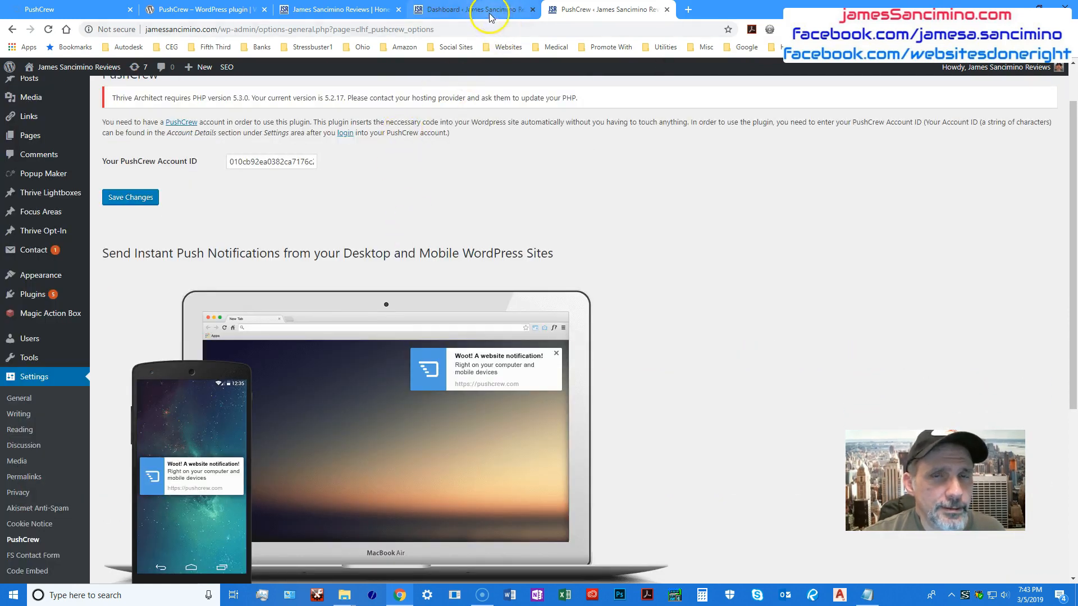
click(599, 203)
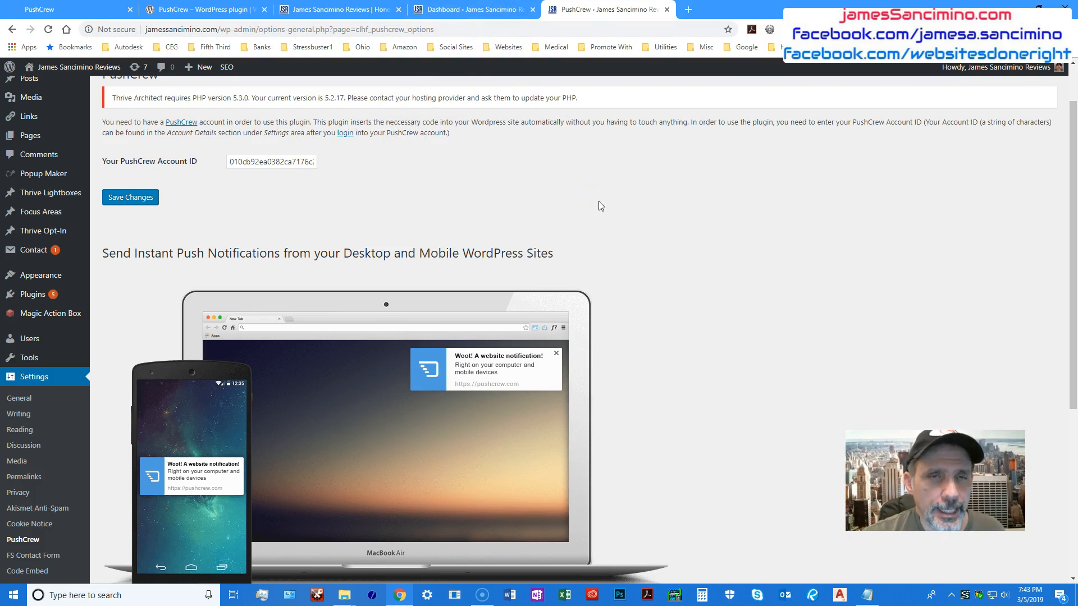